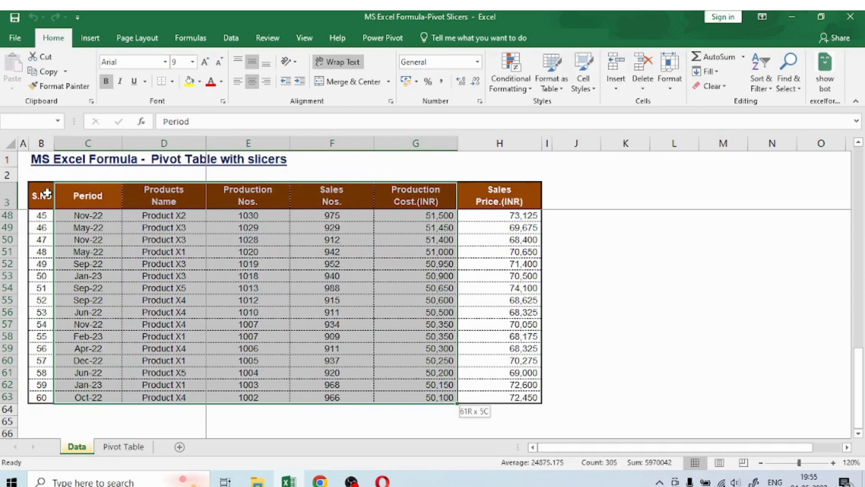
Step: Examine the source data's columns from Period to Sales Price and the matching value headings on the Pivot Table sheet
{"action": "key", "text": "shift+Right"}
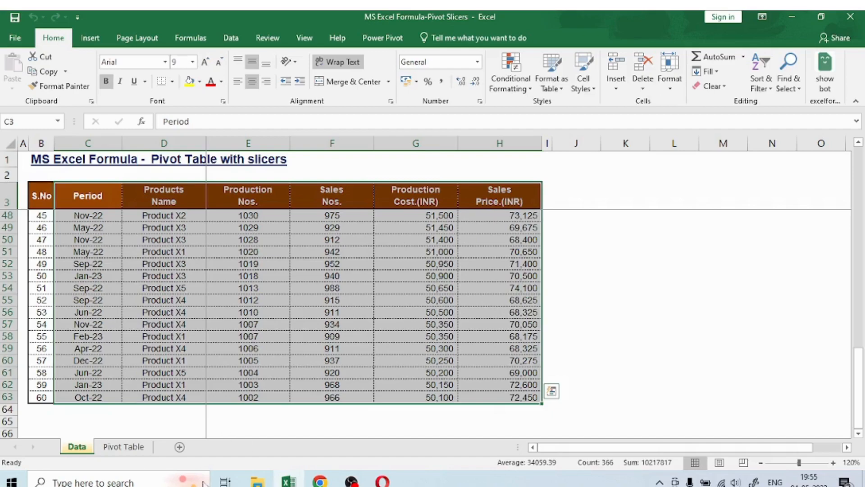
{"action": "left_click", "coordinate": [123, 447]}
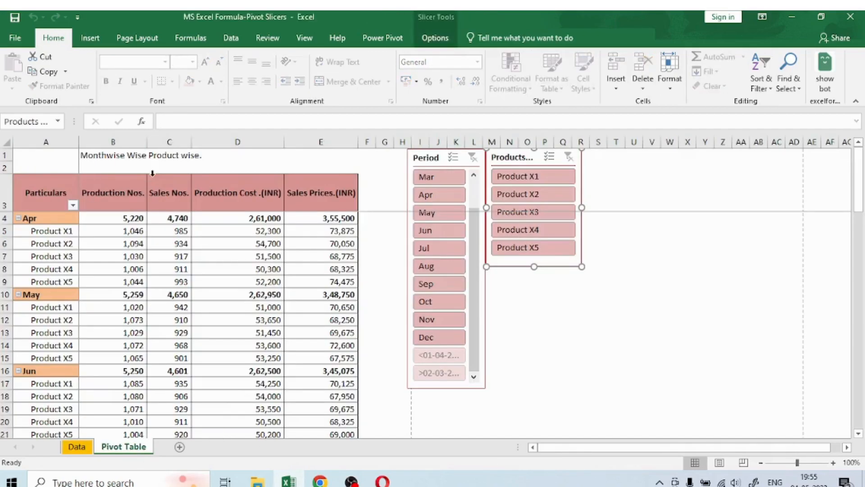
{"action": "left_click", "coordinate": [244, 166]}
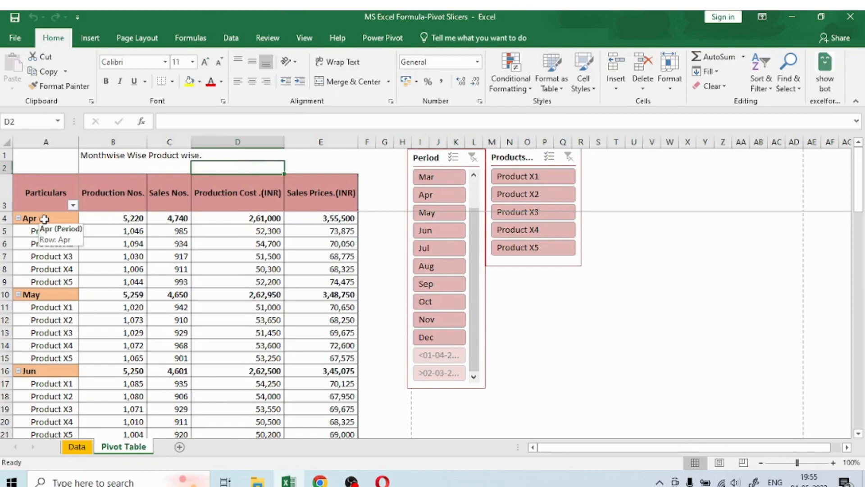
{"action": "left_click", "coordinate": [117, 193]}
{"action": "left_click", "coordinate": [174, 193]}
{"action": "left_click", "coordinate": [235, 204]}
{"action": "left_click", "coordinate": [315, 202]}
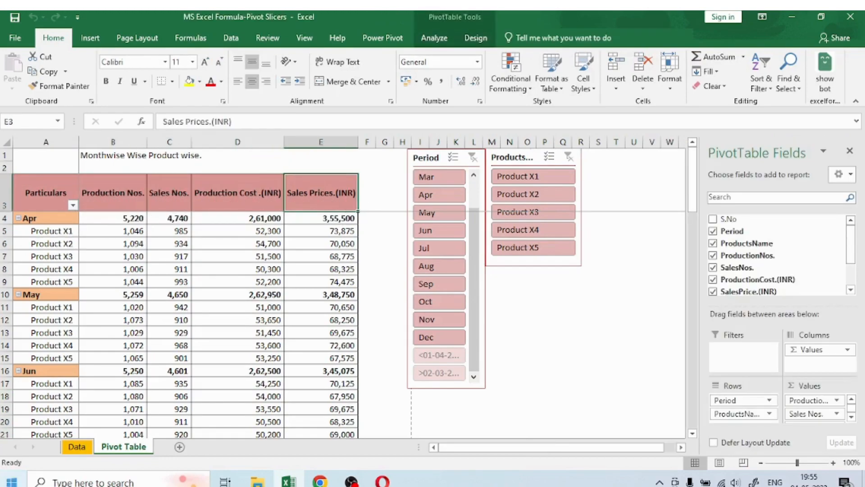
Step: Return to the Data sheet and review the product records back up to the first row
{"action": "left_click", "coordinate": [77, 447]}
{"action": "left_click", "coordinate": [173, 228]}
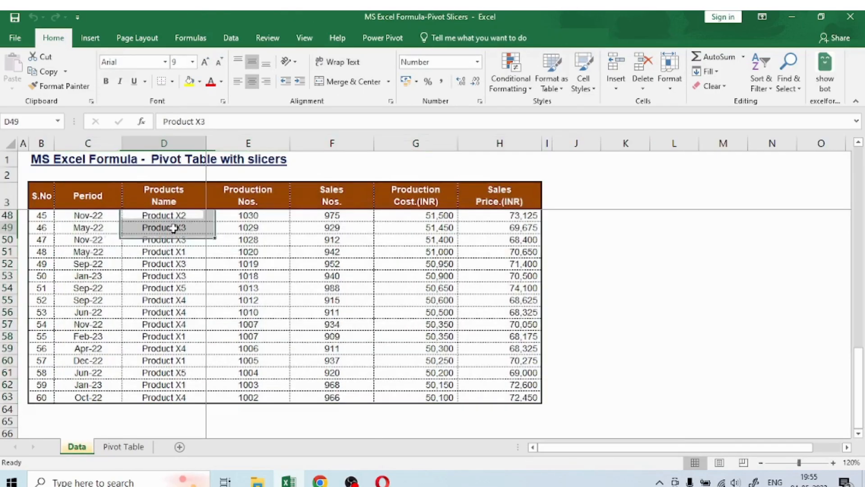
{"action": "scroll", "coordinate": [174, 229], "scroll_direction": "up", "scroll_amount": 11}
{"action": "scroll", "coordinate": [173, 227], "scroll_direction": "up", "scroll_amount": 3}
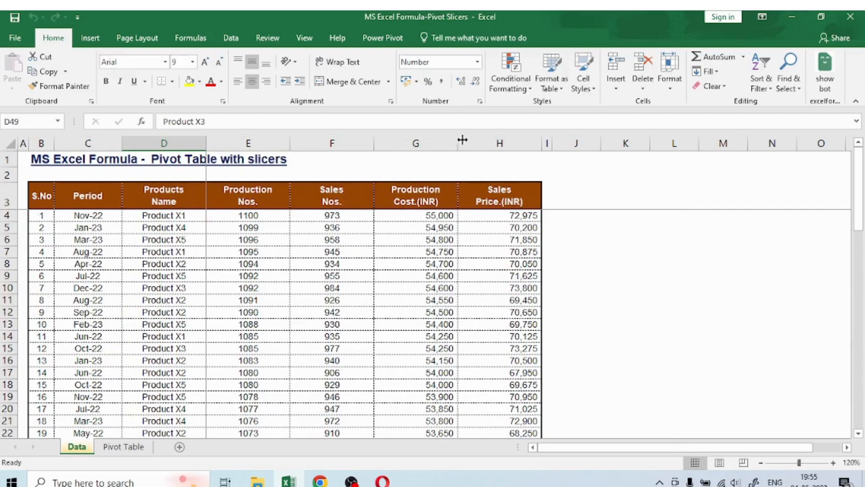
Step: Examine the Period and Products Name slicers beside the report on the Pivot Table sheet
{"action": "left_click", "coordinate": [122, 447]}
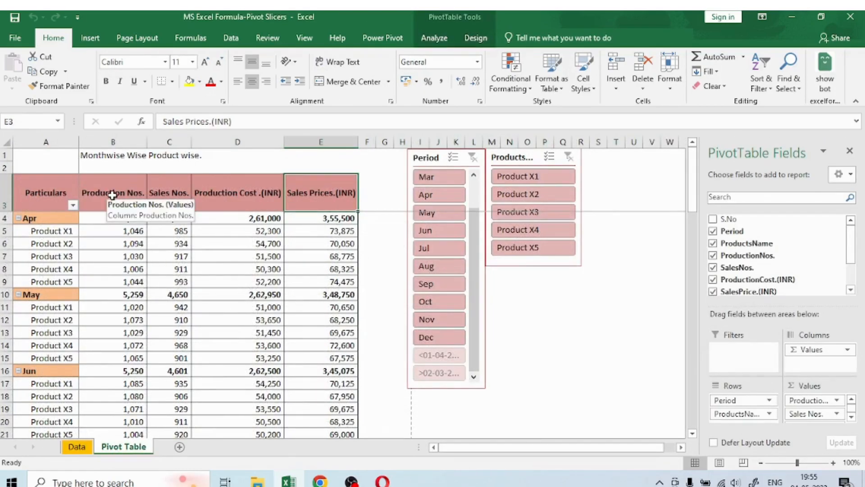
{"action": "left_click", "coordinate": [426, 158]}
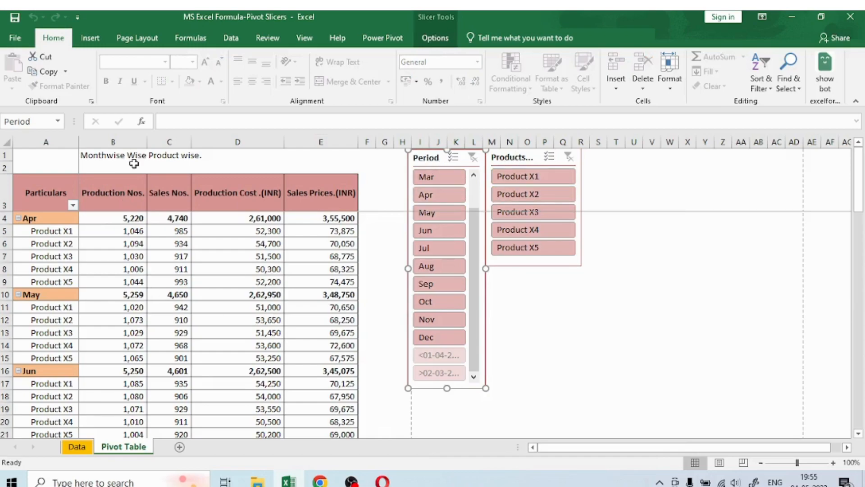
{"action": "left_click", "coordinate": [523, 159]}
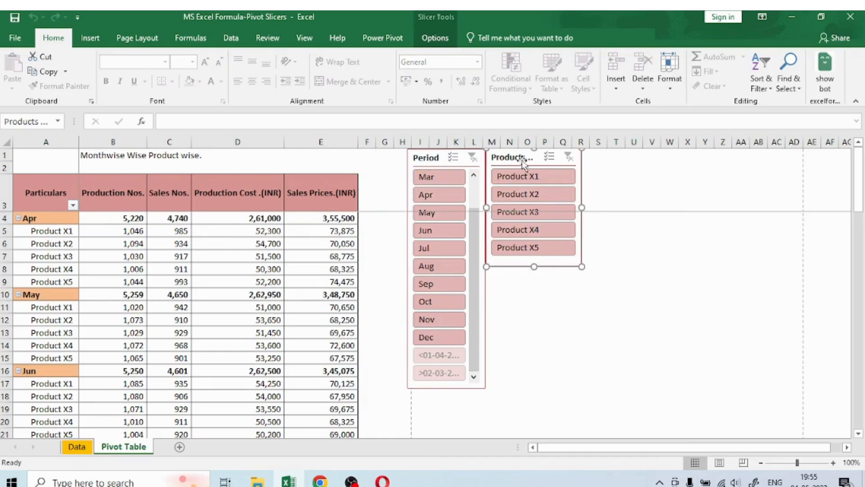
{"action": "left_click", "coordinate": [432, 158]}
{"action": "left_click", "coordinate": [505, 159]}
{"action": "left_click", "coordinate": [630, 332]}
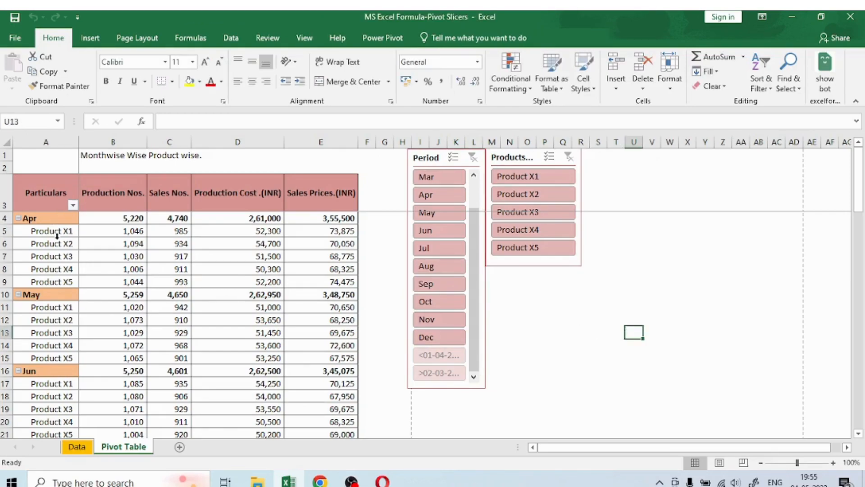
Step: Inspect the Period filter choices of the Particulars heading and the filter commands available for the report's header row
{"action": "left_click", "coordinate": [72, 206]}
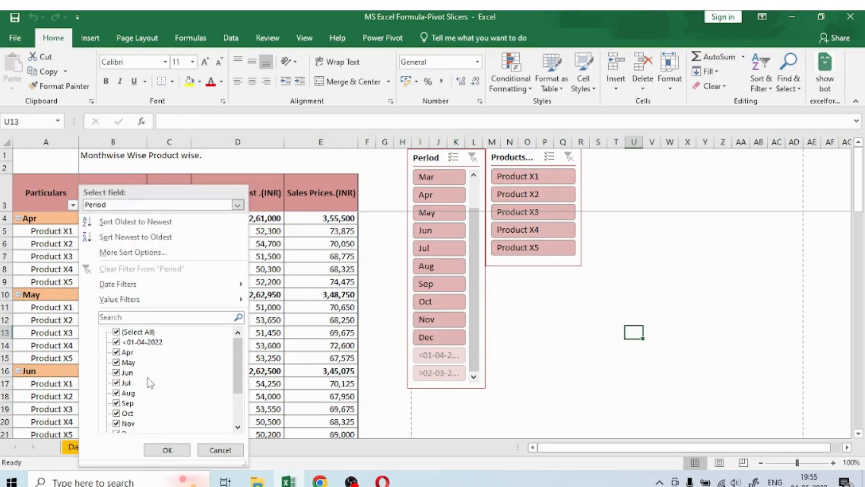
{"action": "scroll", "coordinate": [235, 361], "scroll_direction": "down", "scroll_amount": 2}
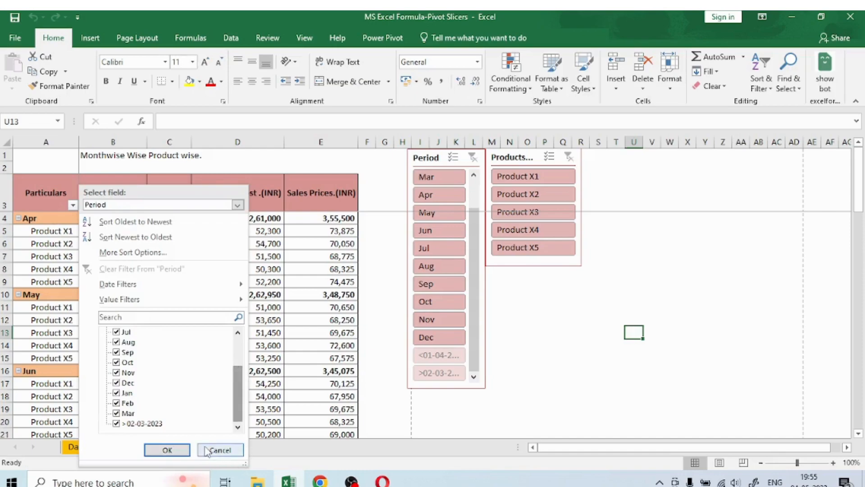
{"action": "left_click", "coordinate": [219, 450]}
{"action": "left_click", "coordinate": [6, 192]}
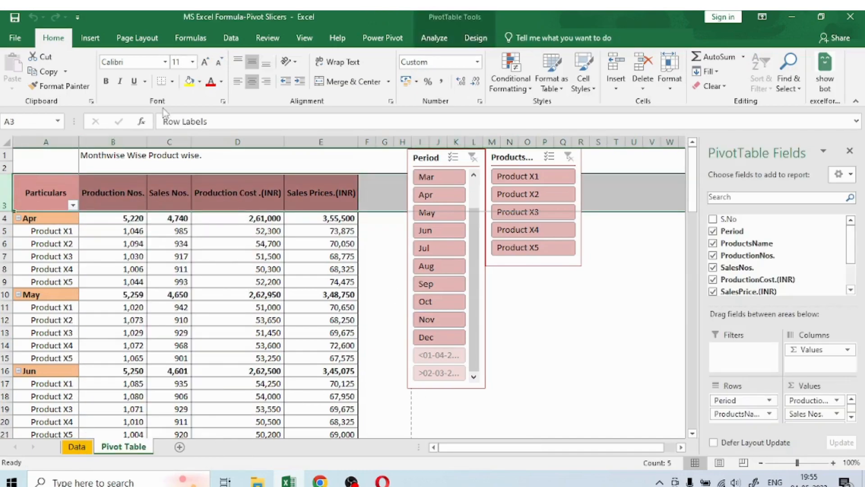
{"action": "left_click", "coordinate": [231, 38]}
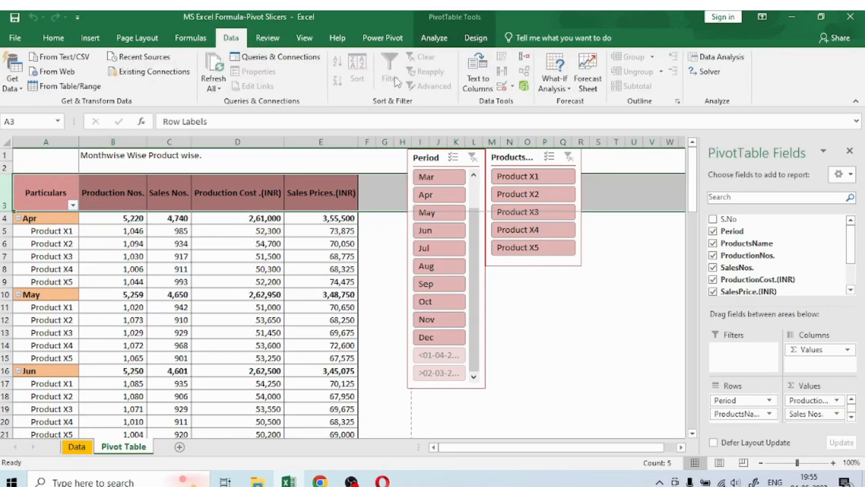
{"action": "left_click", "coordinate": [652, 344]}
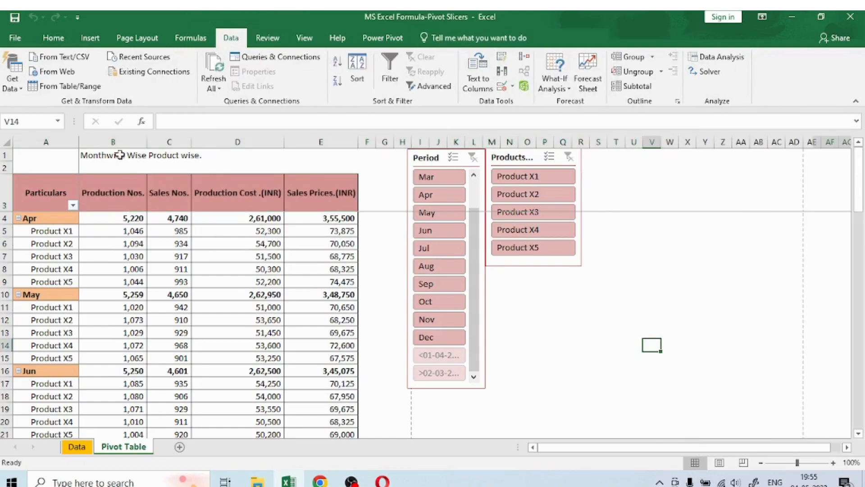
Step: Filter the pivot table to Product X2 with the products slicer and review its monthly rows through the grand total
{"action": "mouse_move", "coordinate": [177, 221]}
{"action": "left_click", "coordinate": [546, 202]}
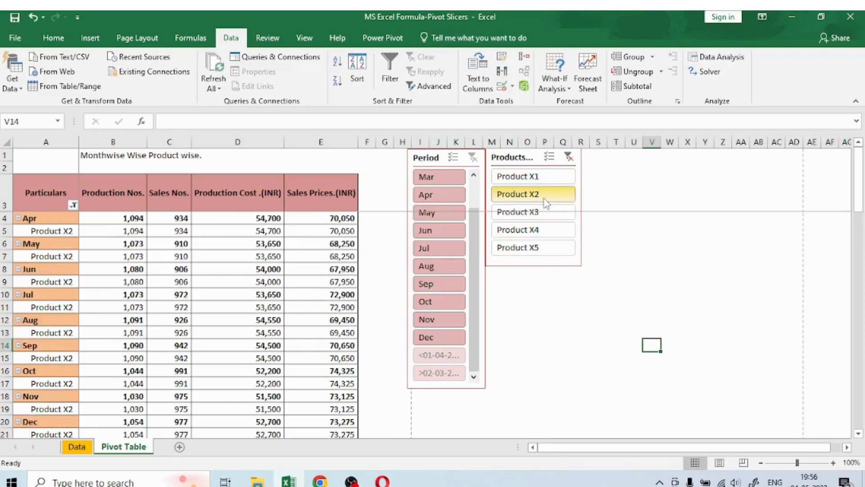
{"action": "scroll", "coordinate": [120, 295], "scroll_direction": "down", "scroll_amount": 1}
{"action": "scroll", "coordinate": [120, 295], "scroll_direction": "down", "scroll_amount": 2}
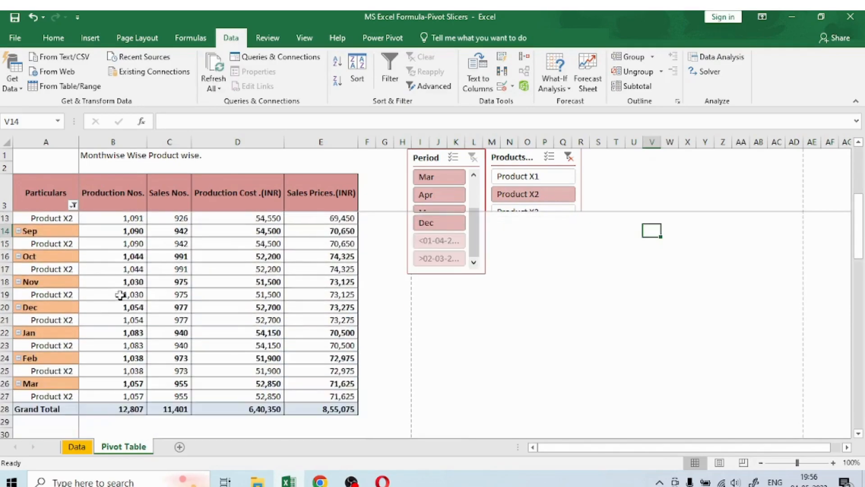
{"action": "scroll", "coordinate": [120, 295], "scroll_direction": "up", "scroll_amount": 3}
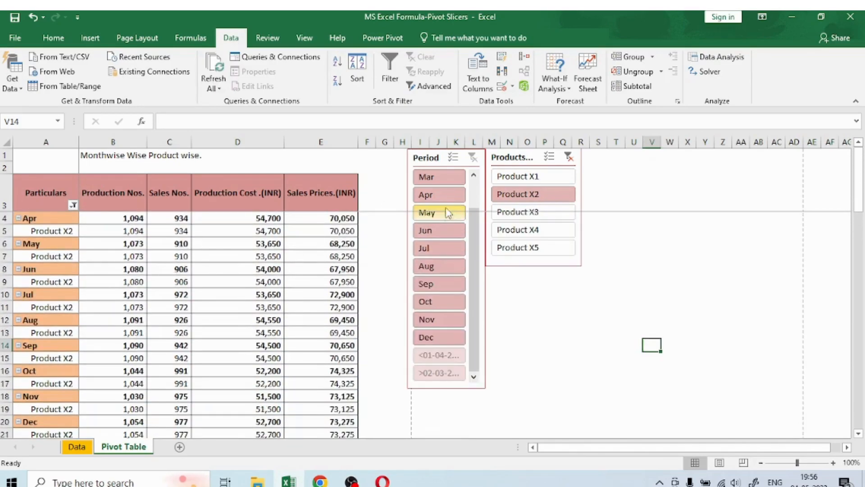
Step: Narrow the Period slicer to Apr, Jun and Sep, and add Product X4 to the product slicer selection
{"action": "left_click", "coordinate": [443, 196]}
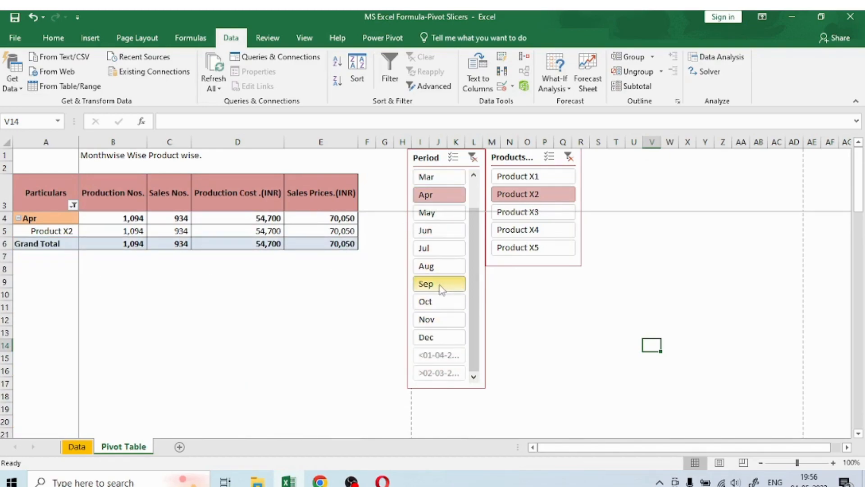
{"action": "left_click", "coordinate": [437, 231], "text": "ctrl"}
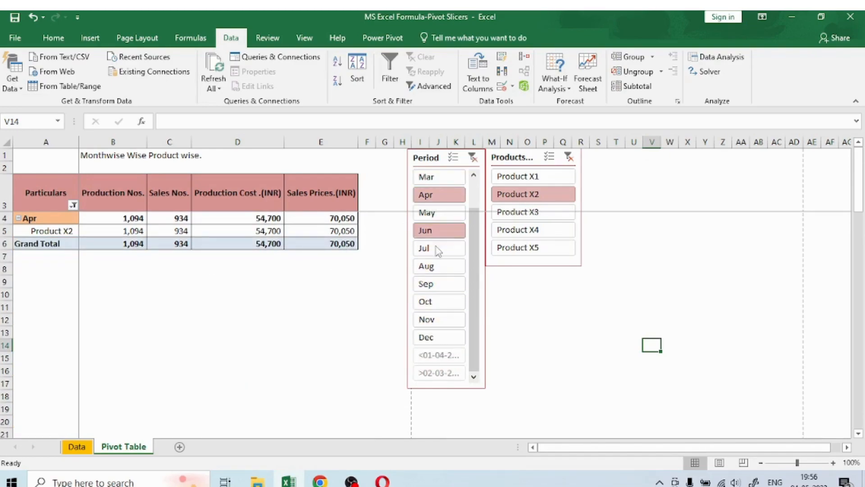
{"action": "left_click", "coordinate": [431, 286], "text": "ctrl"}
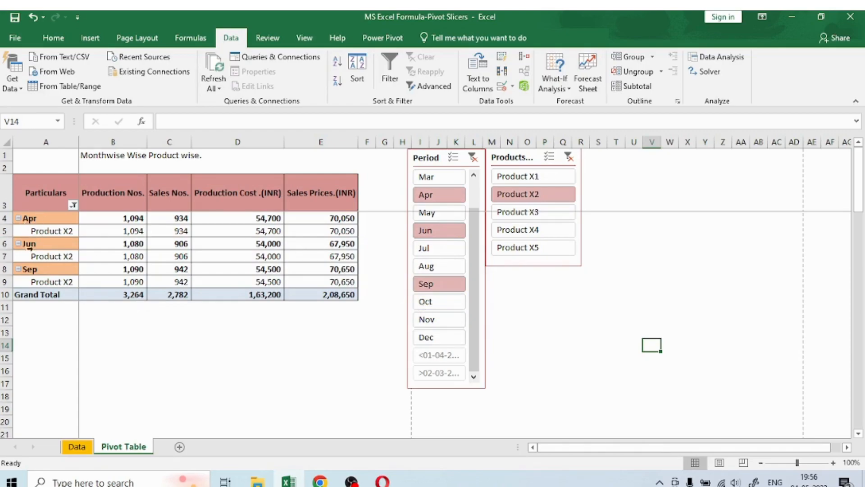
{"action": "left_click", "coordinate": [544, 236], "text": "ctrl"}
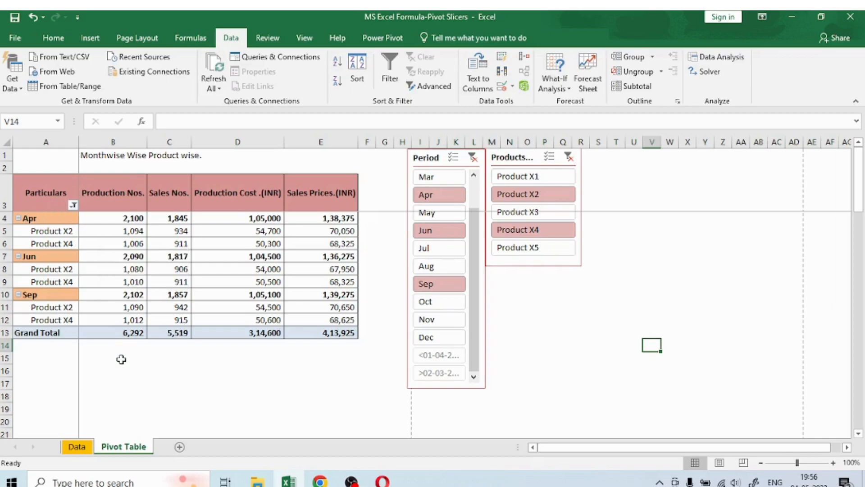
Step: Review the production, sales, cost and price columns of the filtered pivot table one by one
{"action": "left_click", "coordinate": [128, 136]}
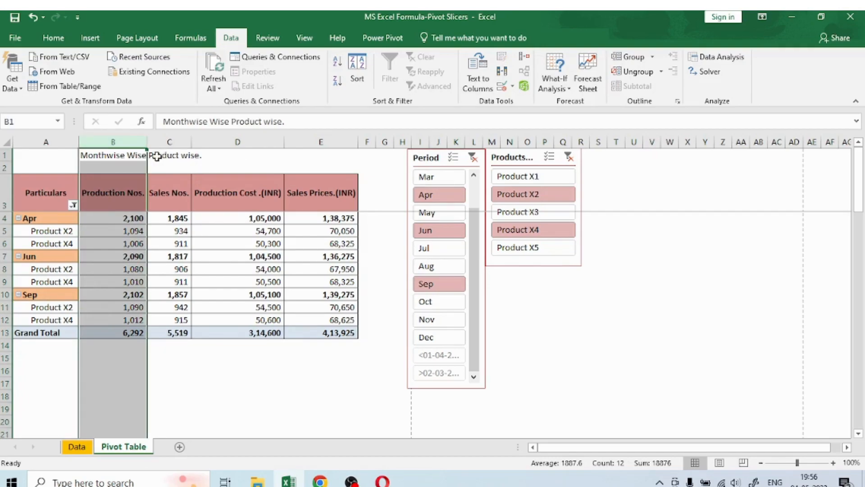
{"action": "left_click", "coordinate": [168, 140]}
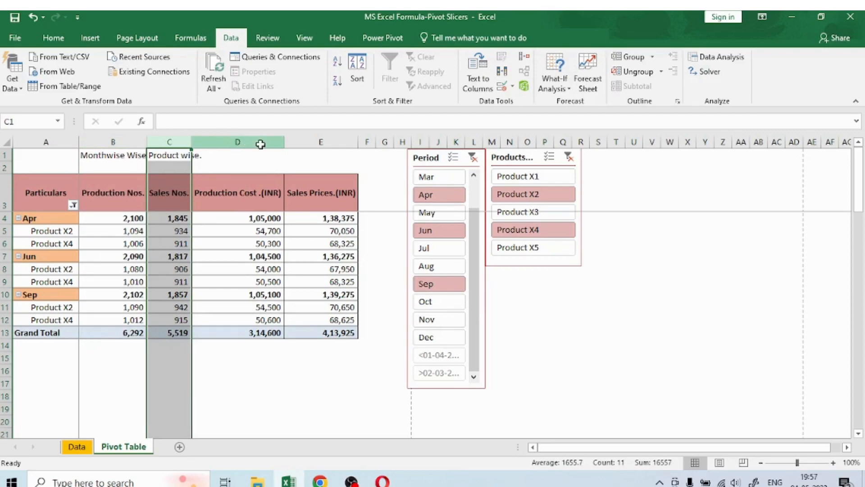
{"action": "left_click", "coordinate": [261, 143]}
{"action": "left_click", "coordinate": [317, 141]}
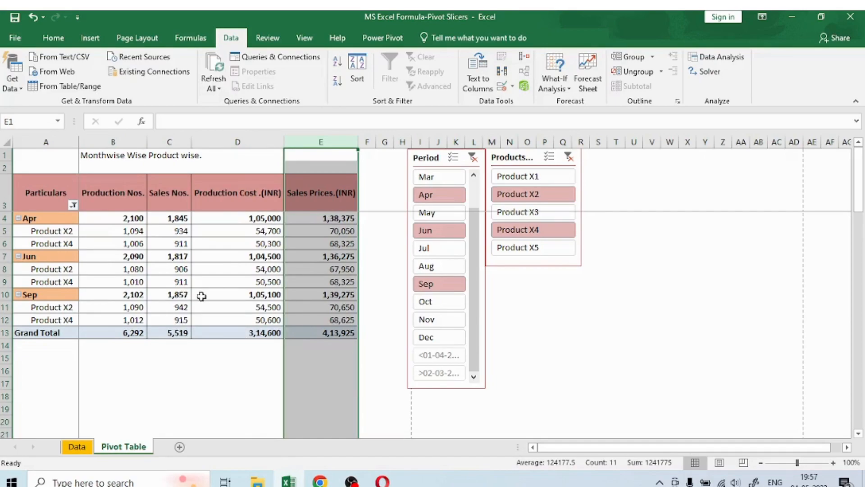
{"action": "left_click", "coordinate": [235, 372]}
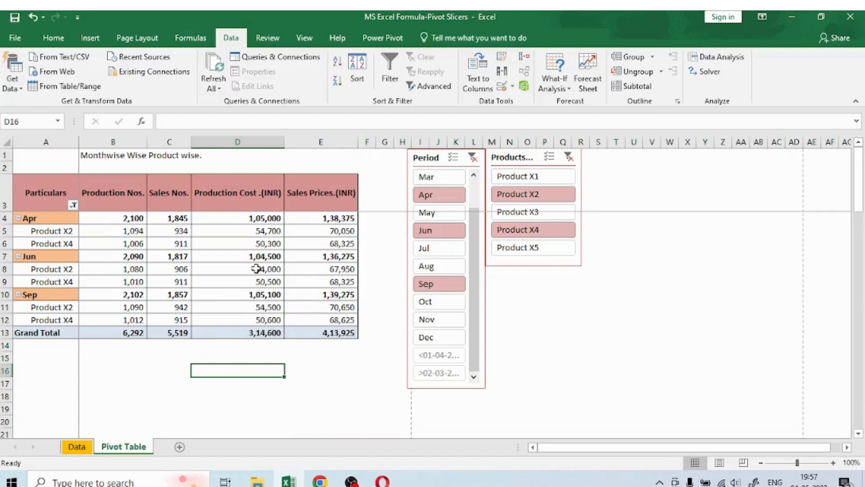
Step: Clear the filters of both the Period slicer and the products slicer
{"action": "left_click", "coordinate": [473, 158]}
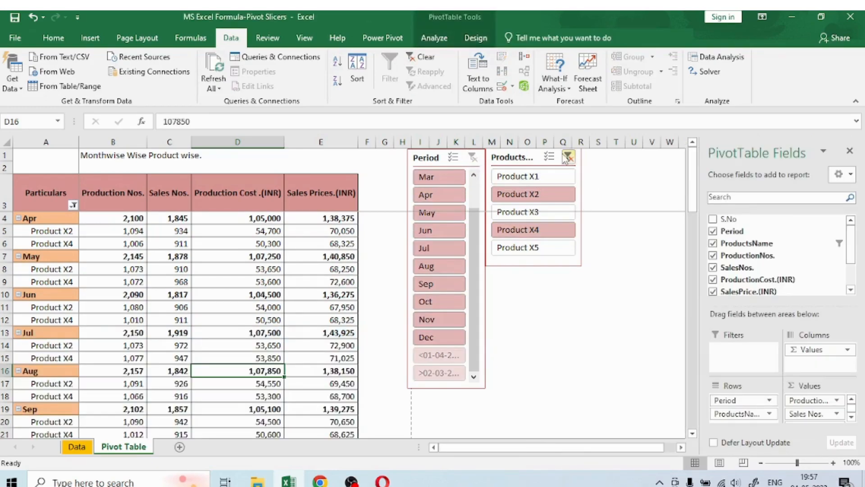
{"action": "left_click", "coordinate": [569, 156]}
Step: Create a pivot table on a new worksheet from the range B3:H63 of the Data sheet
{"action": "left_click", "coordinate": [75, 447]}
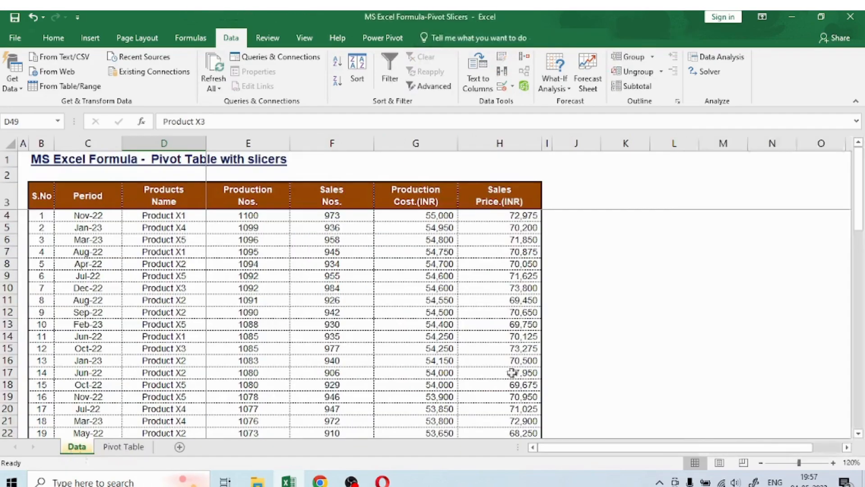
{"action": "left_click", "coordinate": [32, 203]}
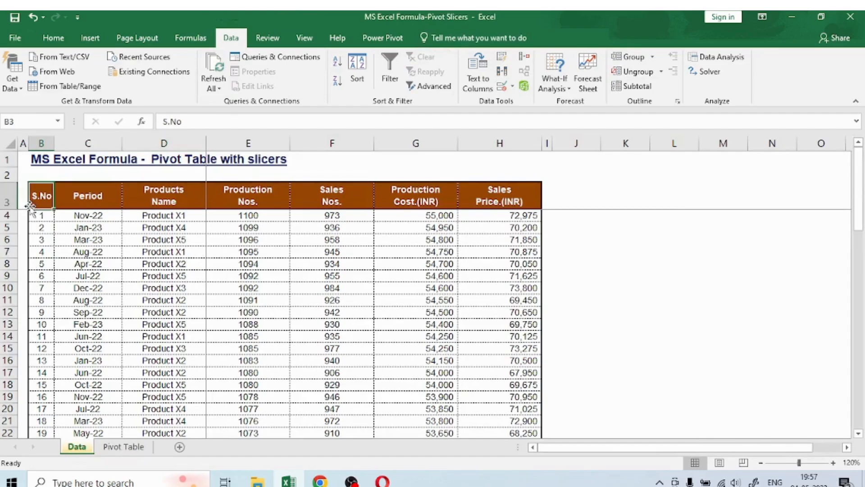
{"action": "key", "text": "ctrl+shift+Right"}
{"action": "key", "text": "ctrl+shift+Down"}
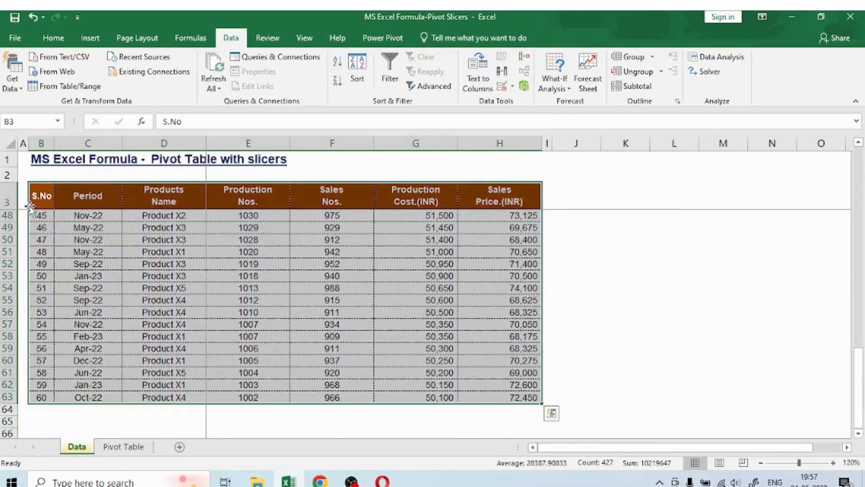
{"action": "left_click", "coordinate": [92, 40]}
{"action": "left_click", "coordinate": [21, 72]}
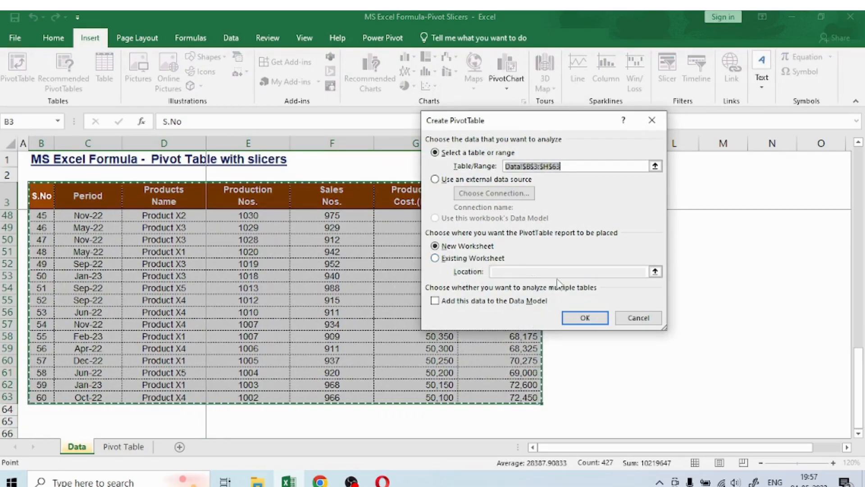
{"action": "left_click", "coordinate": [584, 318]}
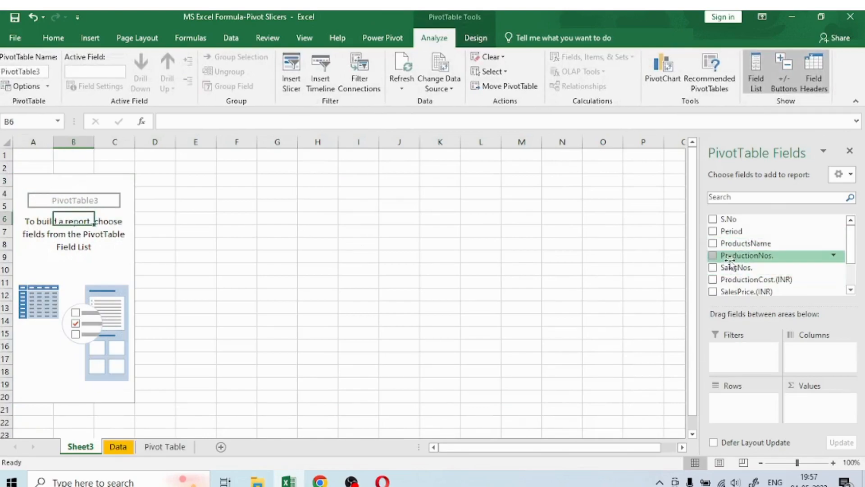
Step: Summarise ProductionNos., SalesNos., ProductionCost.(INR) and SalesPrice.(INR) as pivot table values, with Period above ProductsName as row fields
{"action": "left_click_drag", "start_coordinate": [721, 256], "coordinate": [821, 422]}
{"action": "left_click_drag", "start_coordinate": [749, 279], "coordinate": [841, 427]}
{"action": "left_click", "coordinate": [713, 291]}
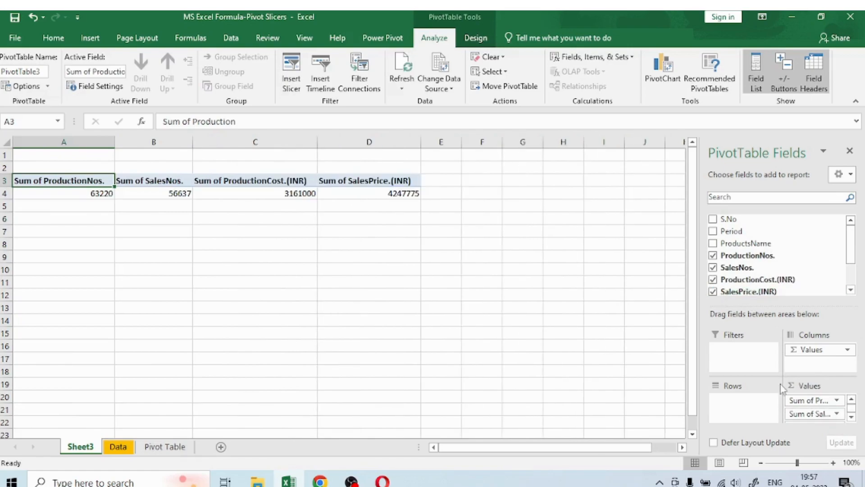
{"action": "left_click", "coordinate": [713, 244]}
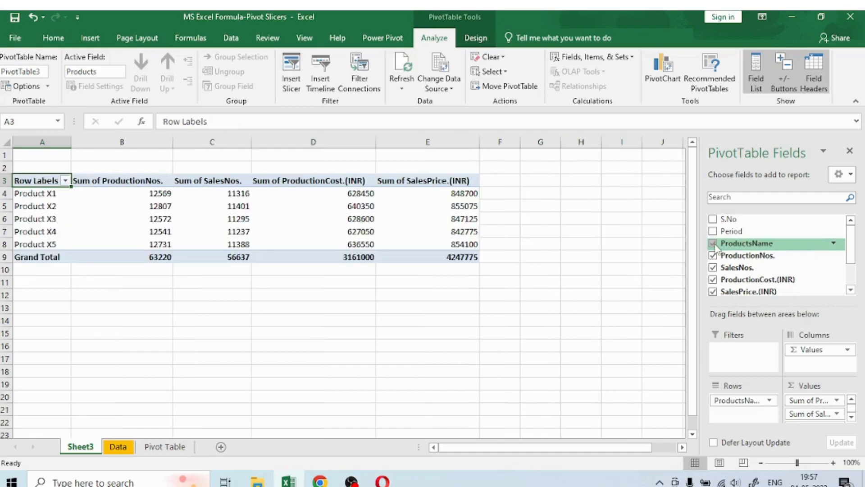
{"action": "left_click_drag", "start_coordinate": [743, 237], "coordinate": [734, 402]}
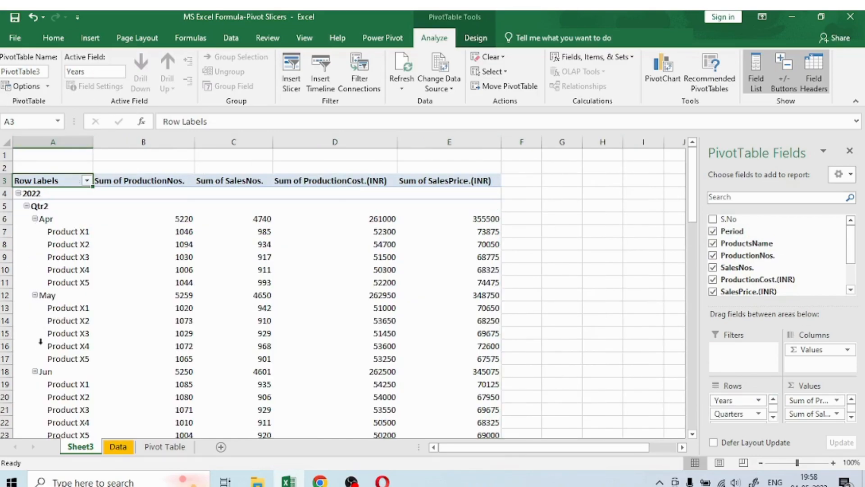
Step: Collapse the entire Years field of the pivot table and expand the 2022 group again
{"action": "right_click", "coordinate": [52, 196]}
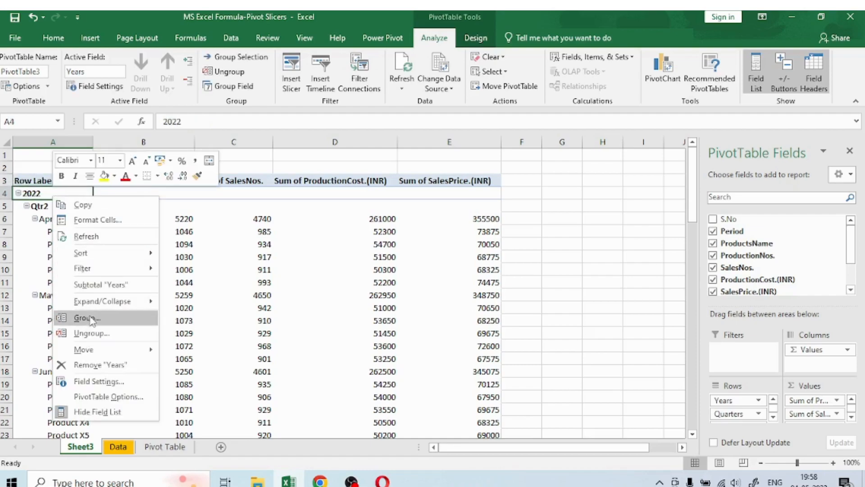
{"action": "mouse_move", "coordinate": [98, 306]}
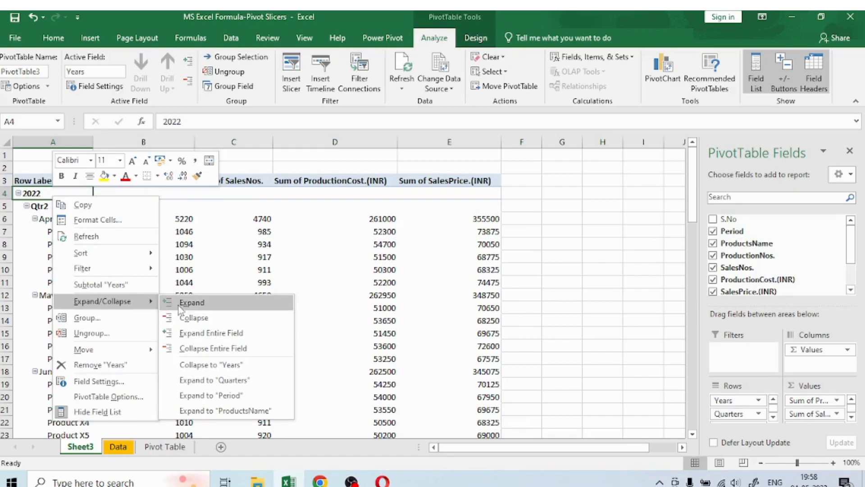
{"action": "left_click", "coordinate": [202, 354]}
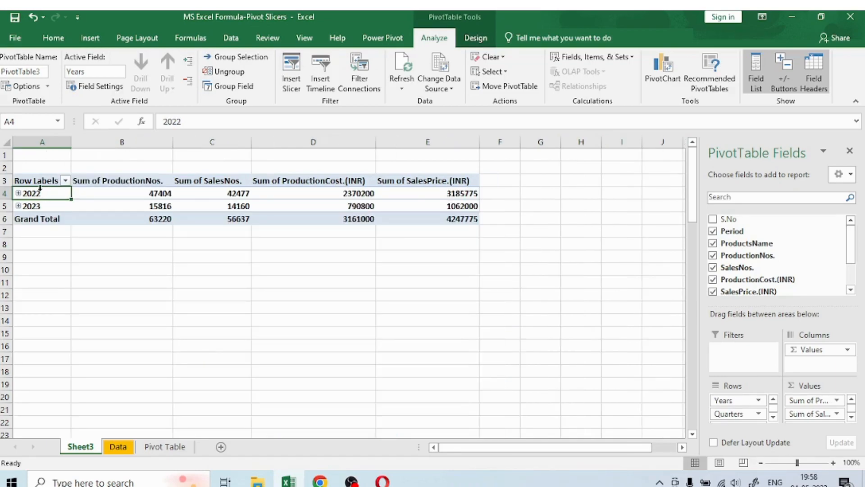
{"action": "left_click", "coordinate": [24, 226]}
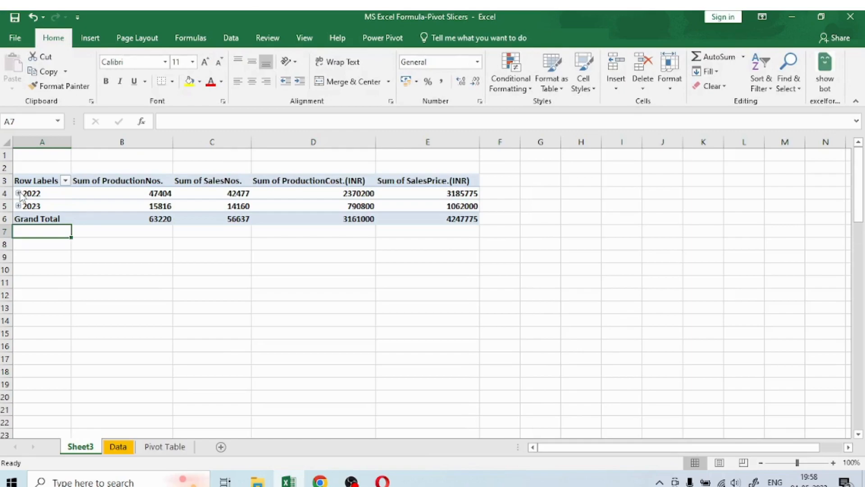
{"action": "left_click", "coordinate": [18, 194]}
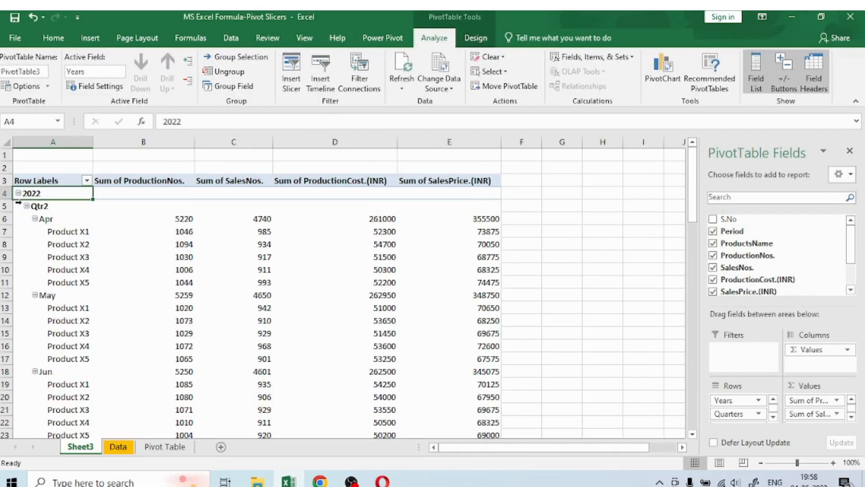
Step: Collapse the Qtr2 group under 2022 and expand it again to show its months
{"action": "left_click", "coordinate": [26, 206]}
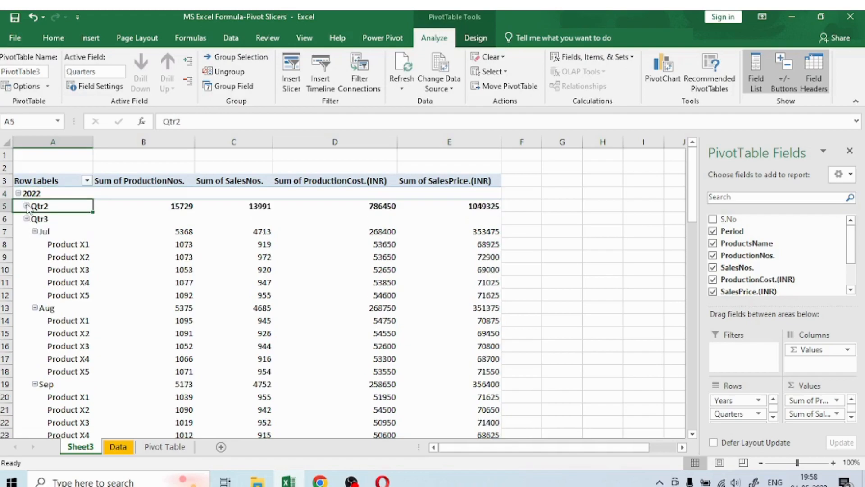
{"action": "left_click", "coordinate": [26, 207]}
{"action": "left_click", "coordinate": [53, 221]}
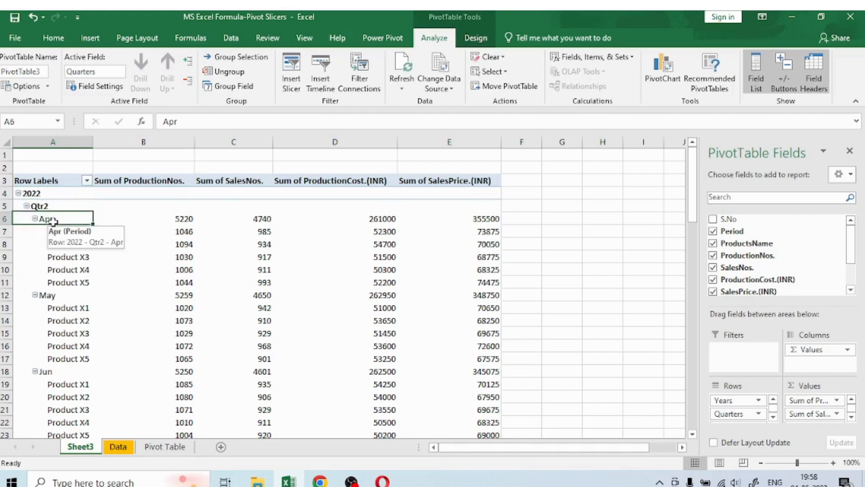
{"action": "left_click", "coordinate": [35, 219]}
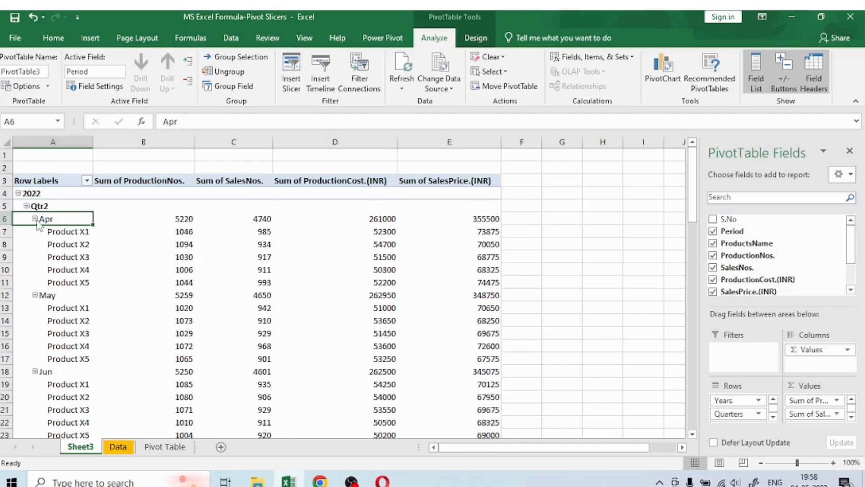
Step: Remove Years and Quarters from the pivot table rows, keeping only Period and ProductsName, and close the field list
{"action": "left_click_drag", "start_coordinate": [734, 400], "coordinate": [651, 346]}
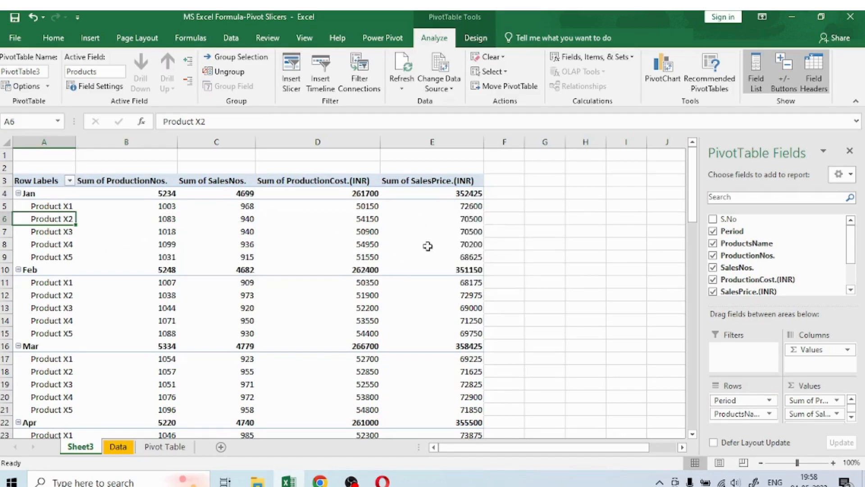
{"action": "left_click", "coordinate": [503, 239]}
{"action": "left_click", "coordinate": [301, 249]}
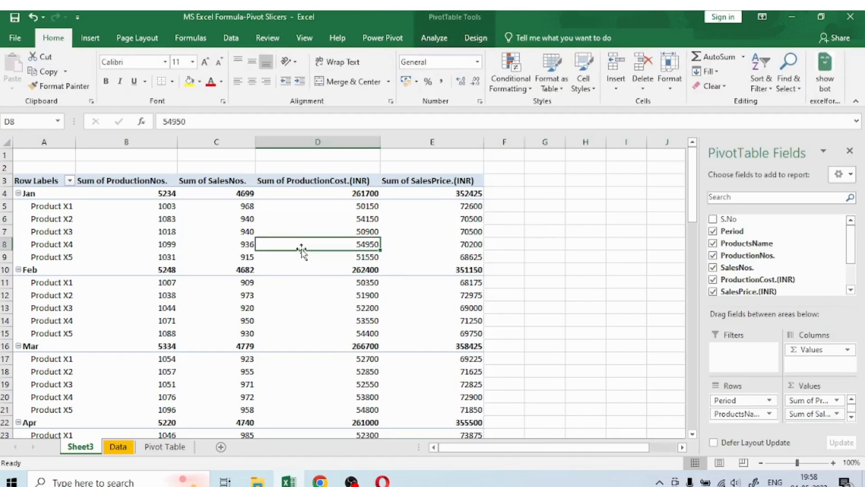
{"action": "left_click", "coordinate": [850, 151]}
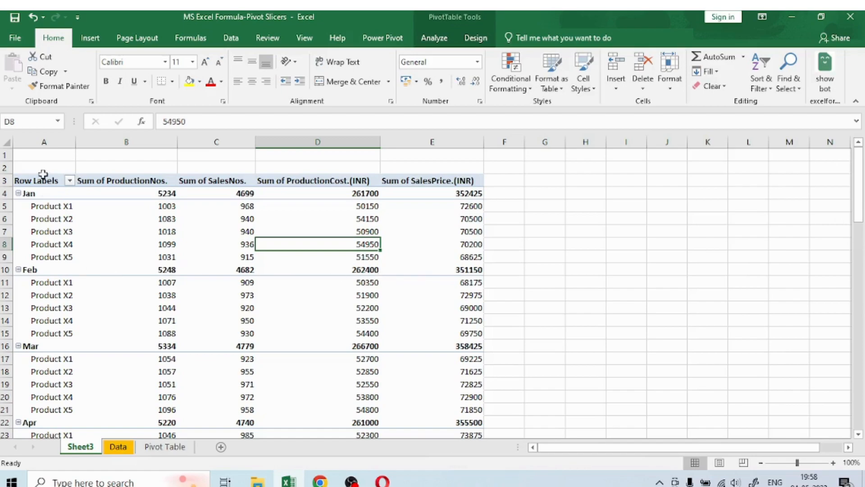
{"action": "left_click", "coordinate": [245, 283]}
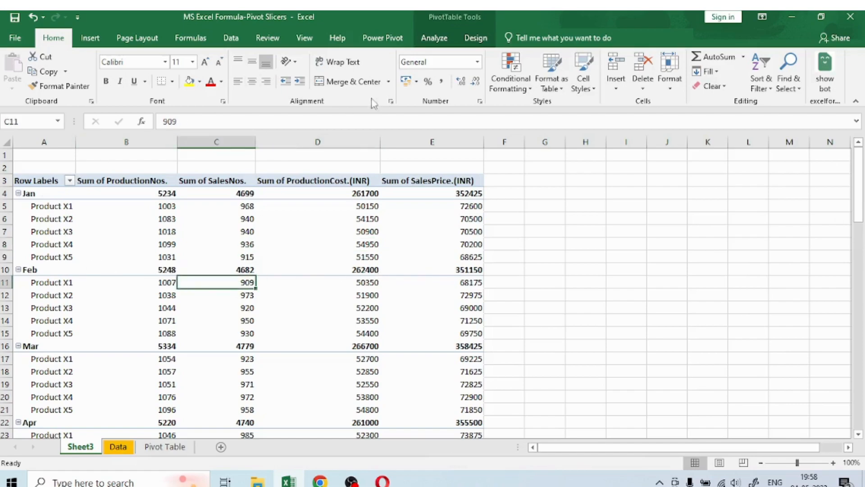
{"action": "left_click", "coordinate": [707, 231]}
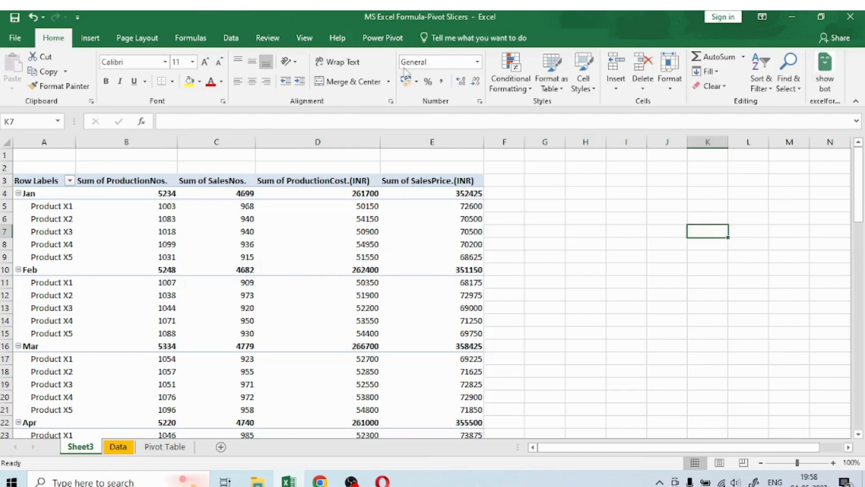
{"action": "left_click", "coordinate": [546, 189]}
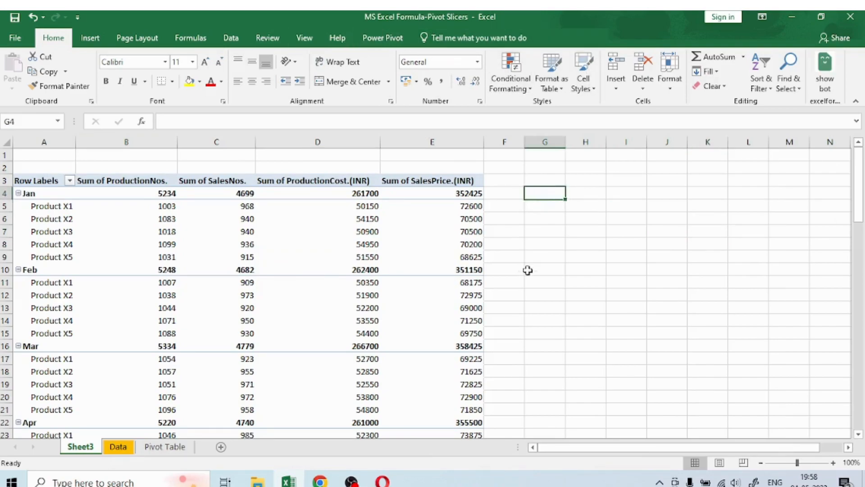
{"action": "left_click", "coordinate": [528, 270]}
{"action": "left_click", "coordinate": [551, 215]}
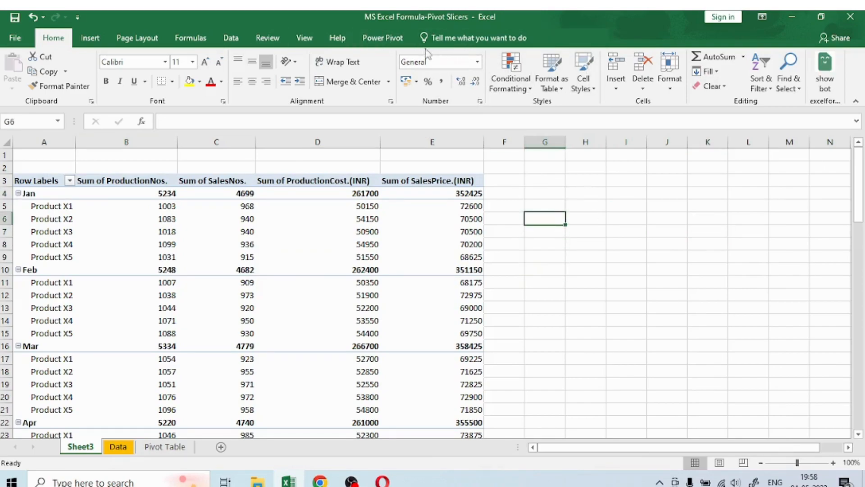
{"action": "left_click", "coordinate": [414, 219]}
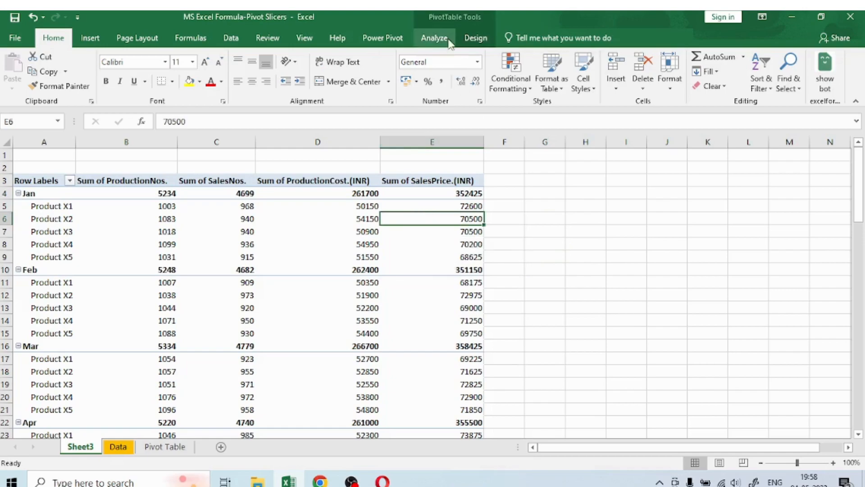
{"action": "left_click", "coordinate": [440, 40]}
{"action": "left_click", "coordinate": [476, 38]}
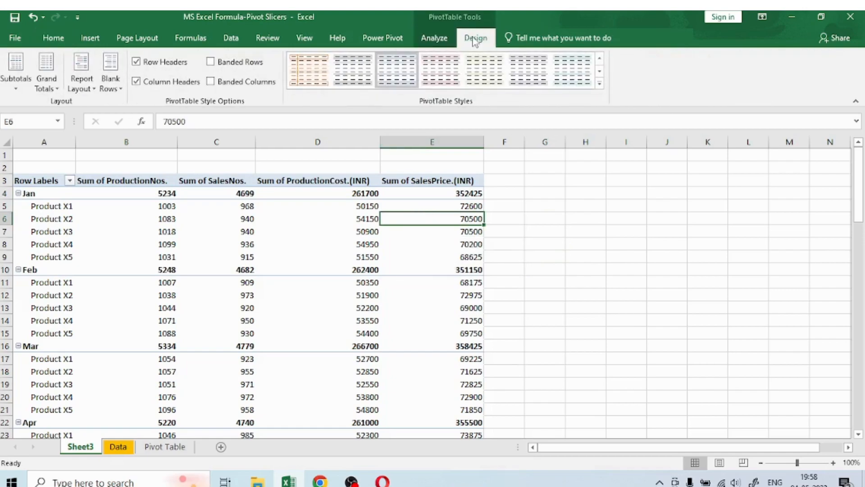
{"action": "left_click", "coordinate": [597, 356]}
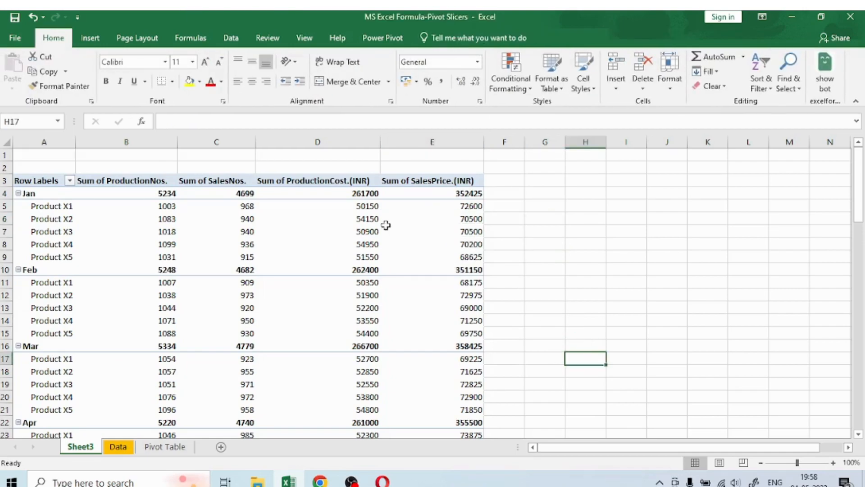
Step: Insert slicers for the Period and ProductsName fields of the pivot table
{"action": "left_click", "coordinate": [386, 228]}
{"action": "left_click", "coordinate": [431, 37]}
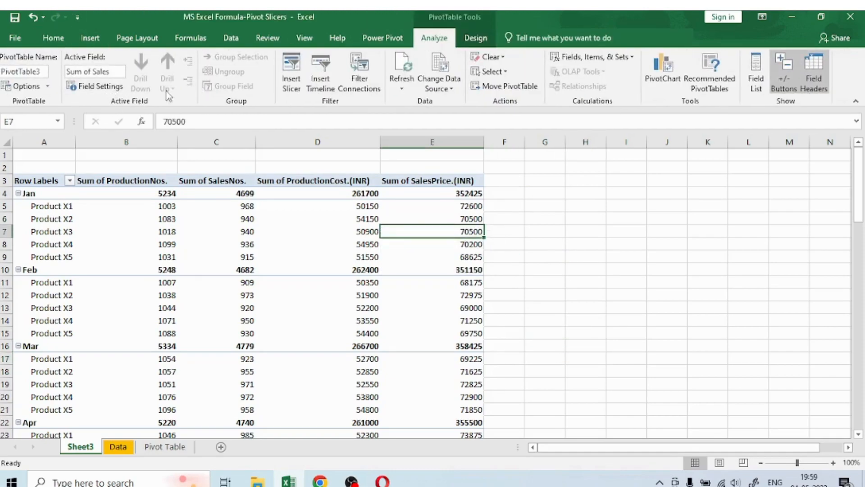
{"action": "left_click", "coordinate": [292, 88]}
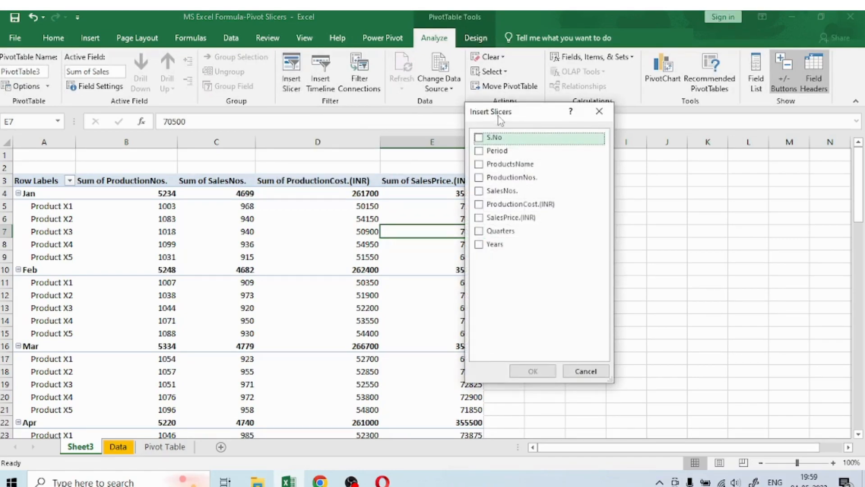
{"action": "left_click_drag", "start_coordinate": [499, 121], "coordinate": [675, 158]}
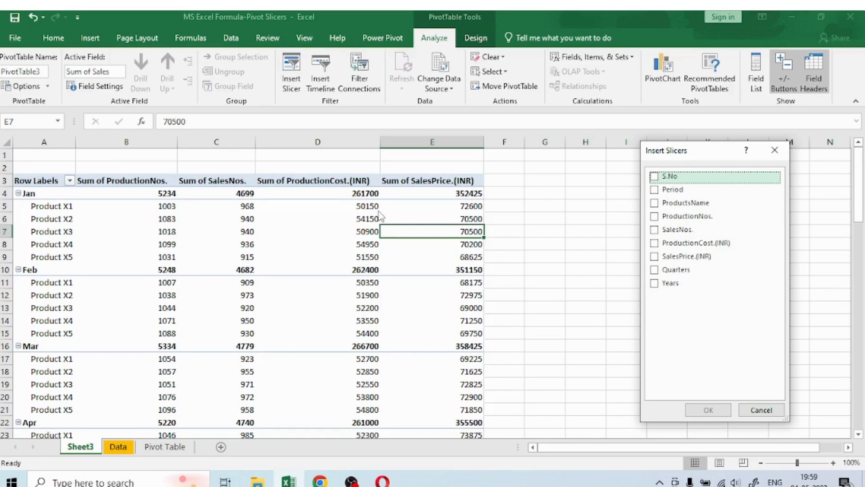
{"action": "left_click", "coordinate": [653, 192]}
{"action": "left_click", "coordinate": [656, 205]}
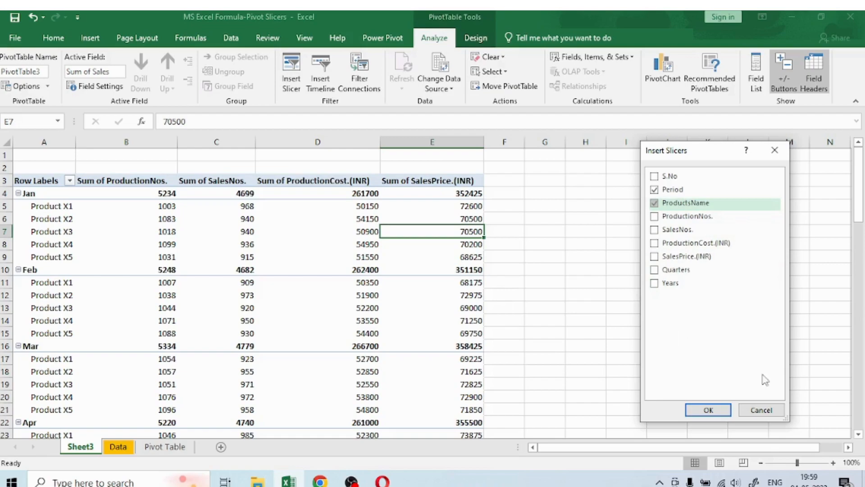
{"action": "left_click", "coordinate": [709, 412]}
Step: Move both slicers beside the pivot table and narrow the Period slicer to about 3.47 cm
{"action": "left_click_drag", "start_coordinate": [469, 236], "coordinate": [781, 191]}
{"action": "left_click_drag", "start_coordinate": [404, 200], "coordinate": [564, 171]}
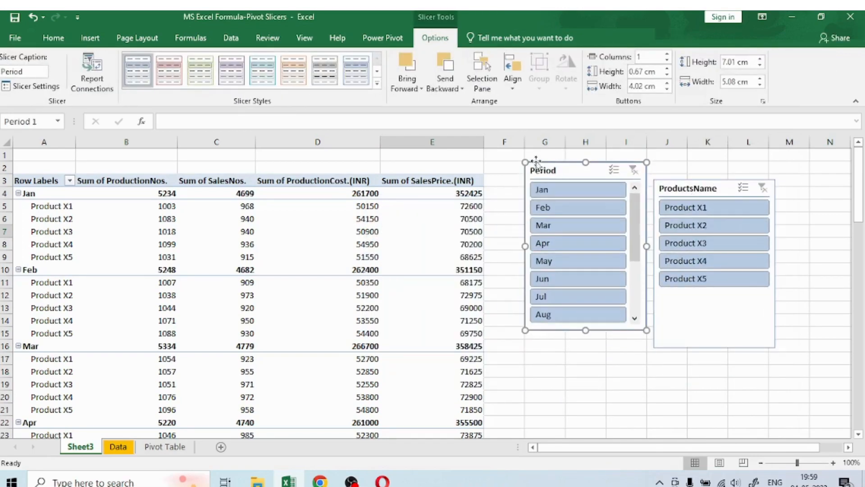
{"action": "left_click_drag", "start_coordinate": [647, 246], "coordinate": [606, 246]}
Step: Move the ProductsName slicer closer to the Period slicer and shrink it to about 3.44 cm wide and 5 cm high
{"action": "left_click_drag", "start_coordinate": [687, 185], "coordinate": [657, 153]}
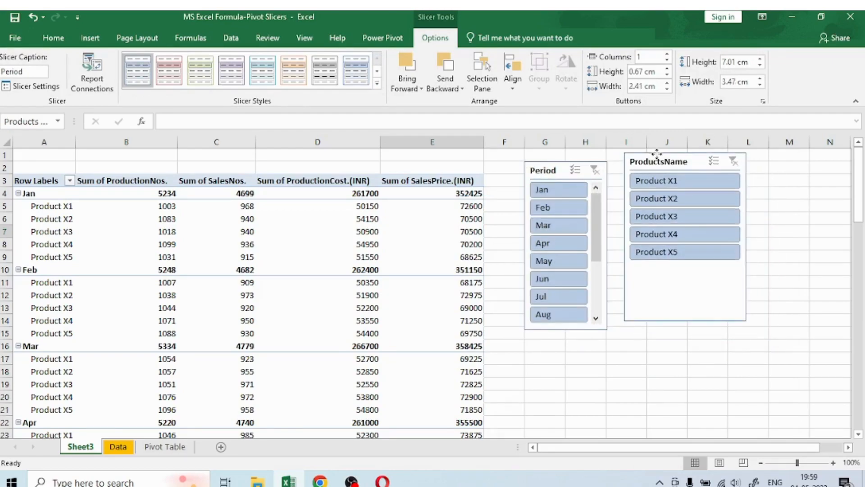
{"action": "left_click_drag", "start_coordinate": [746, 237], "coordinate": [706, 229]}
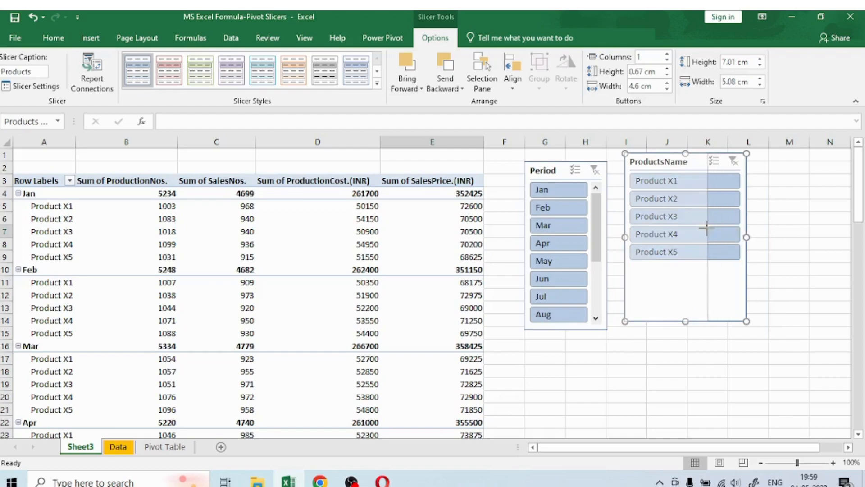
{"action": "left_click_drag", "start_coordinate": [665, 322], "coordinate": [668, 272]}
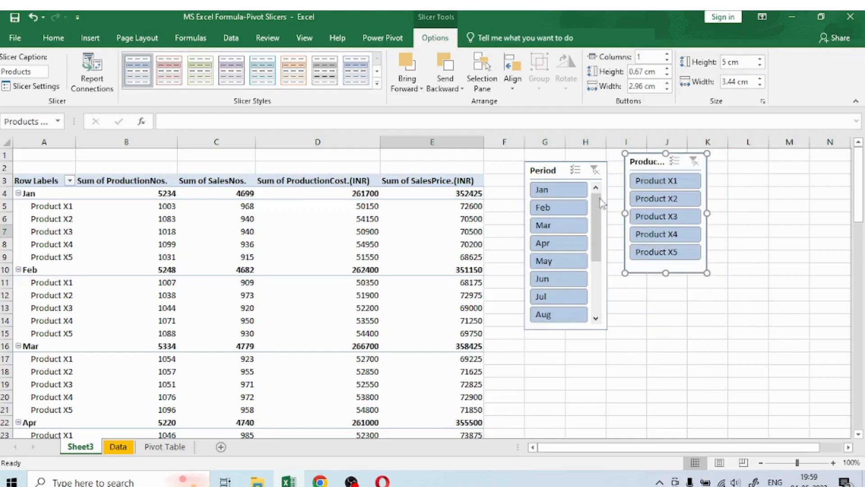
Step: Align the two slicers side by side near the sheet's first row and lengthen the Period slicer to about 15.64 cm to fit all months
{"action": "left_click_drag", "start_coordinate": [549, 166], "coordinate": [564, 154]}
{"action": "left_click_drag", "start_coordinate": [644, 166], "coordinate": [642, 161]}
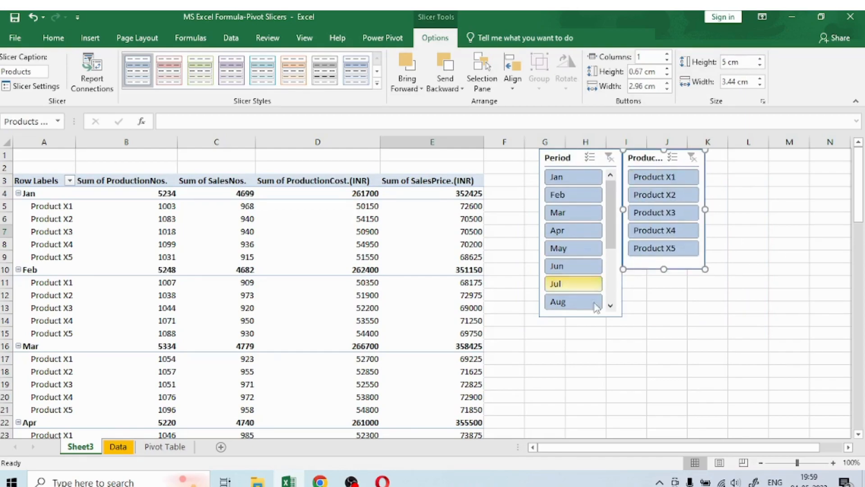
{"action": "left_click", "coordinate": [567, 162]}
{"action": "left_click_drag", "start_coordinate": [613, 230], "coordinate": [583, 434]}
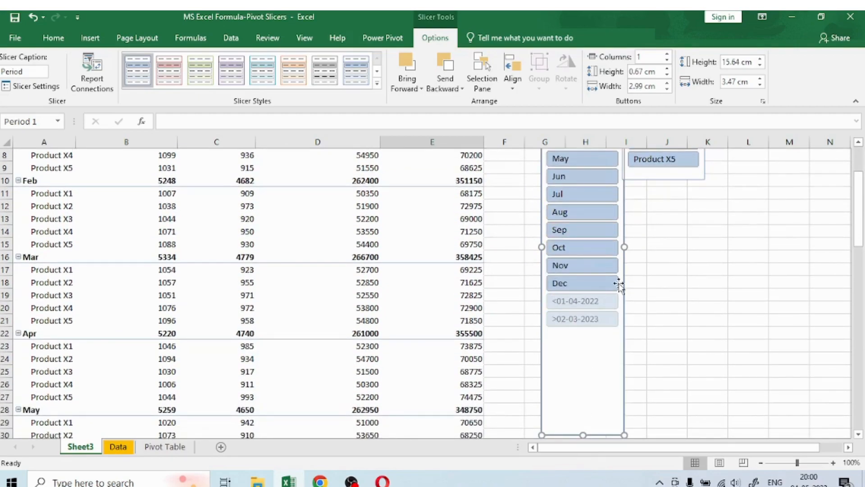
{"action": "left_click", "coordinate": [686, 250]}
{"action": "scroll", "coordinate": [773, 233], "scroll_direction": "up", "scroll_amount": 3}
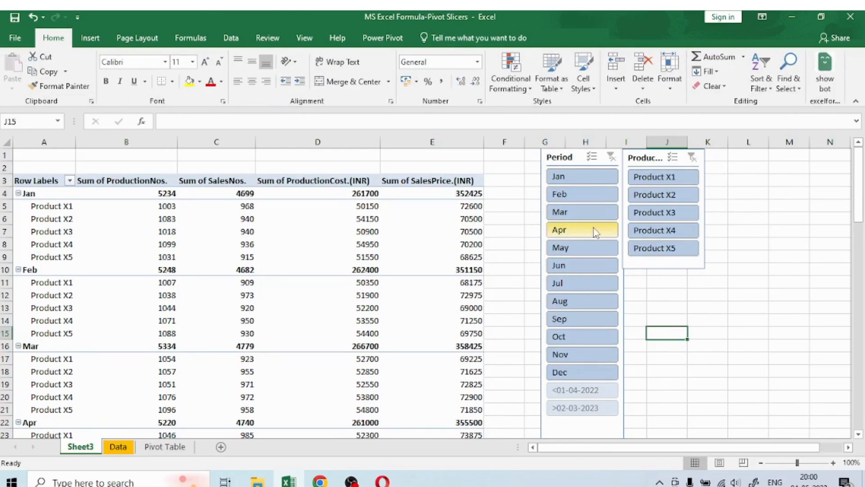
Step: Filter the pivot table with the slicers to Apr and Aug and to Product X1, Product X2 and Product X4
{"action": "left_click", "coordinate": [648, 197]}
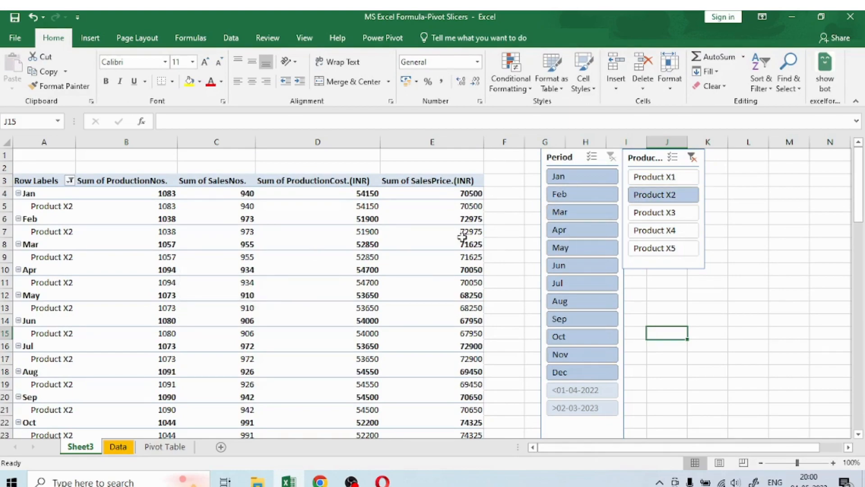
{"action": "left_click", "coordinate": [559, 231]}
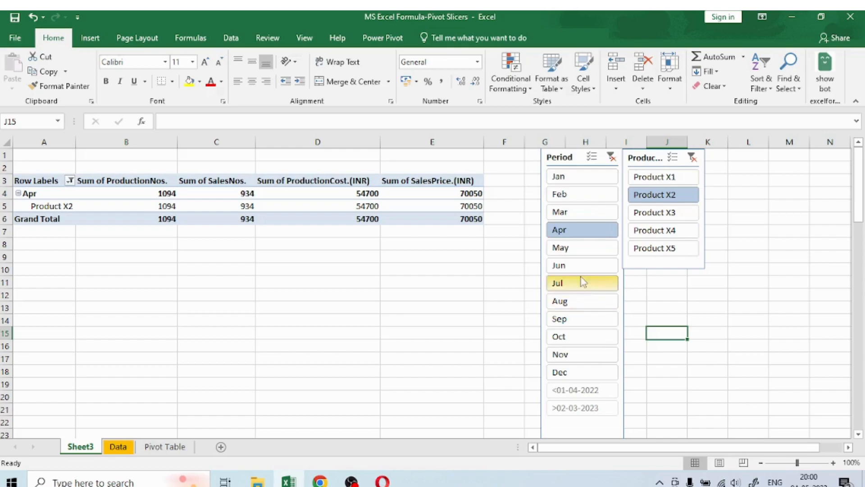
{"action": "left_click", "coordinate": [569, 301], "text": "ctrl"}
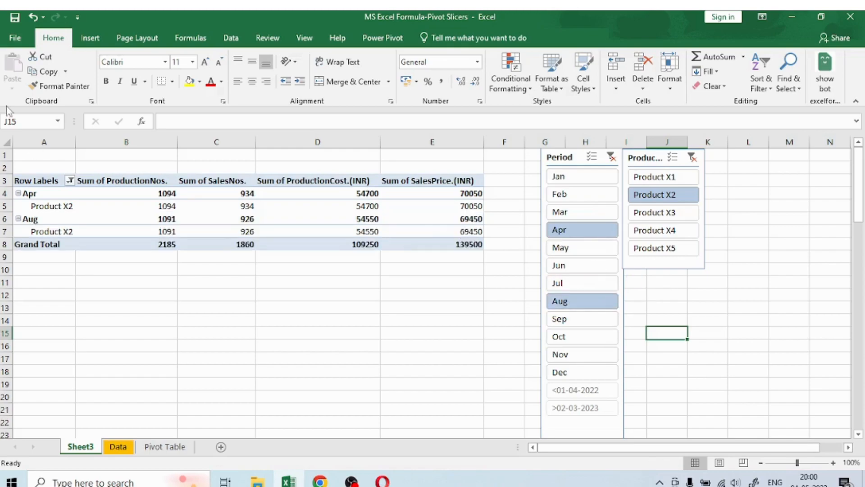
{"action": "left_click", "coordinate": [676, 181], "text": "ctrl"}
{"action": "left_click", "coordinate": [668, 233], "text": "ctrl"}
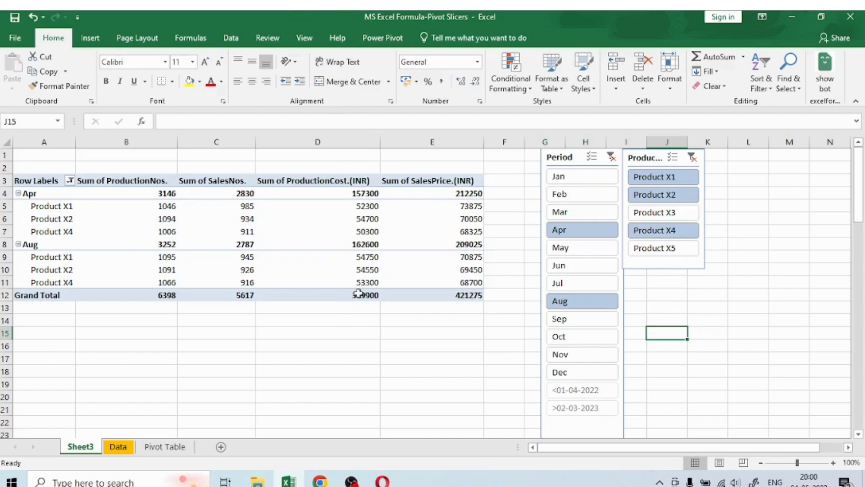
{"action": "left_click", "coordinate": [379, 348]}
{"action": "left_click", "coordinate": [397, 271]}
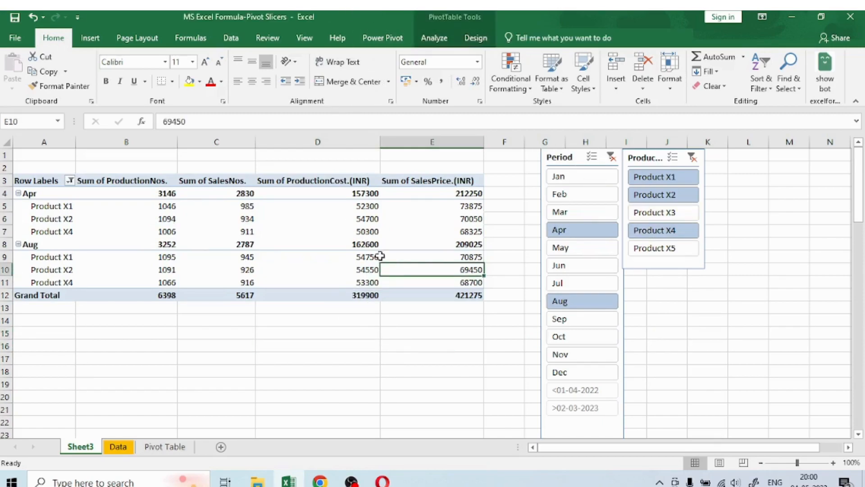
{"action": "left_click", "coordinate": [443, 37]}
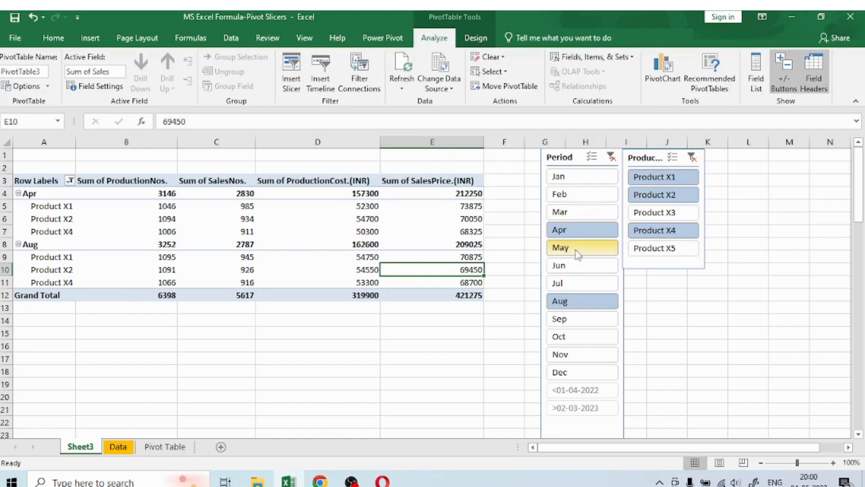
{"action": "left_click", "coordinate": [493, 165]}
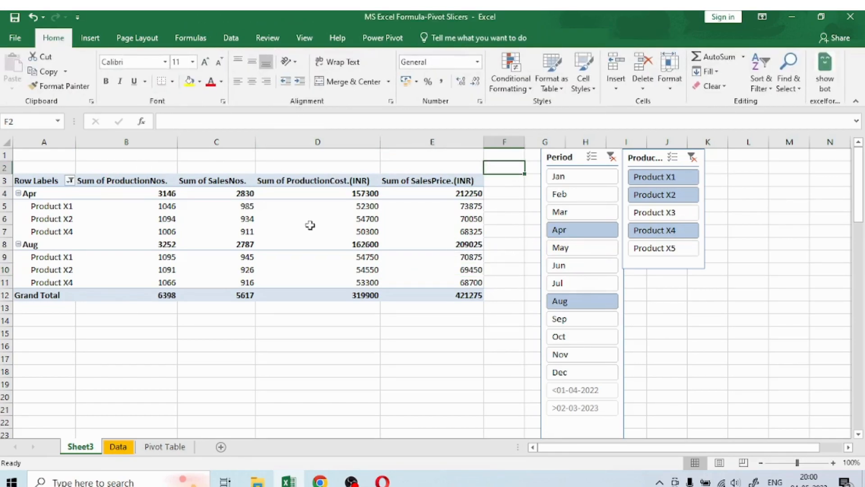
{"action": "left_click", "coordinate": [334, 249]}
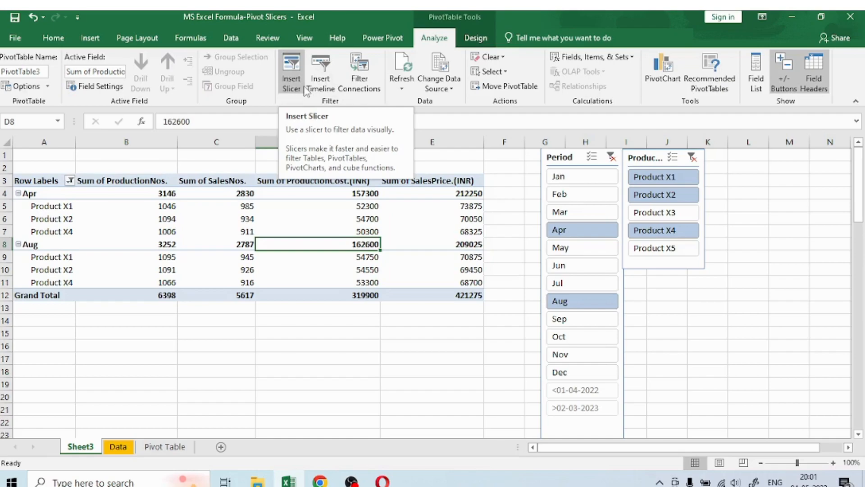
{"action": "left_click", "coordinate": [448, 344]}
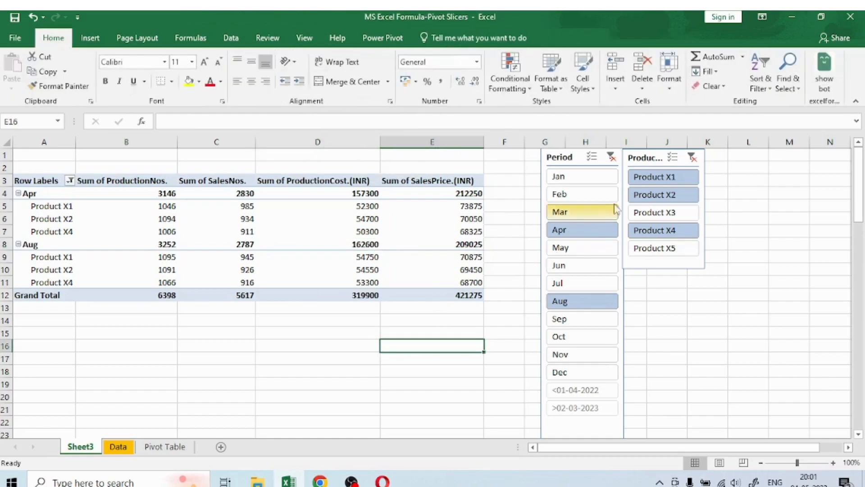
Step: Clear the filters of the Period and ProductsName slicers and go to the finished example on the Pivot Table sheet
{"action": "left_click", "coordinate": [612, 158]}
{"action": "left_click", "coordinate": [692, 157]}
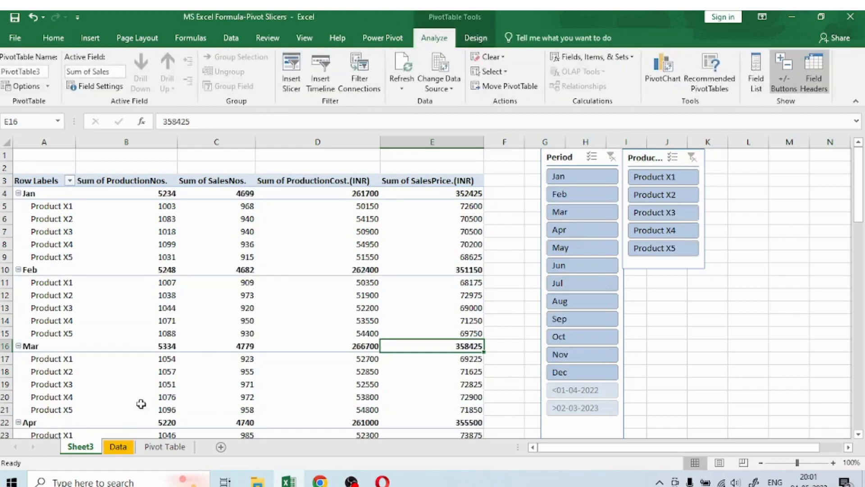
{"action": "left_click", "coordinate": [154, 446]}
{"action": "left_click", "coordinate": [593, 299]}
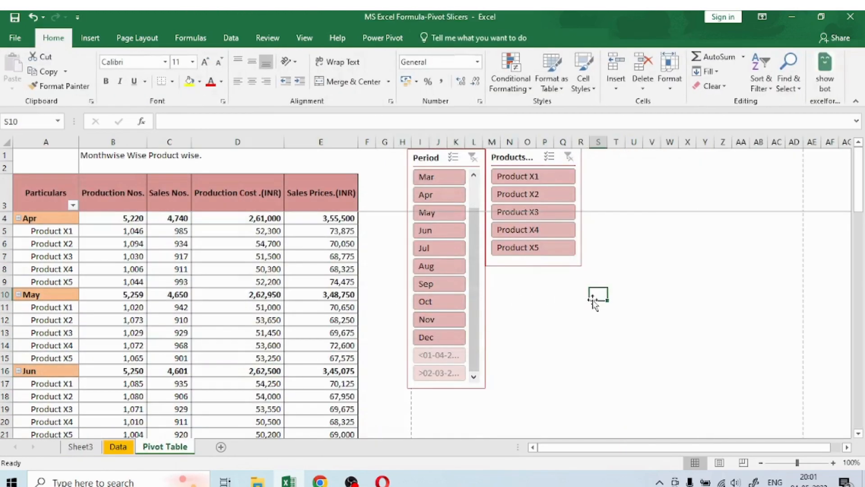